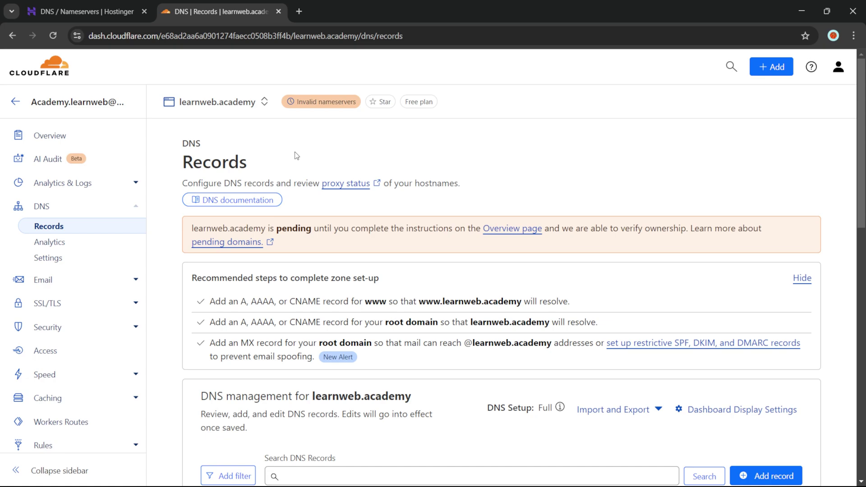
# Load learnweb.academy in a new tab and check its full address and connection security
pyautogui.click(298, 11)
pyautogui.write('learn')
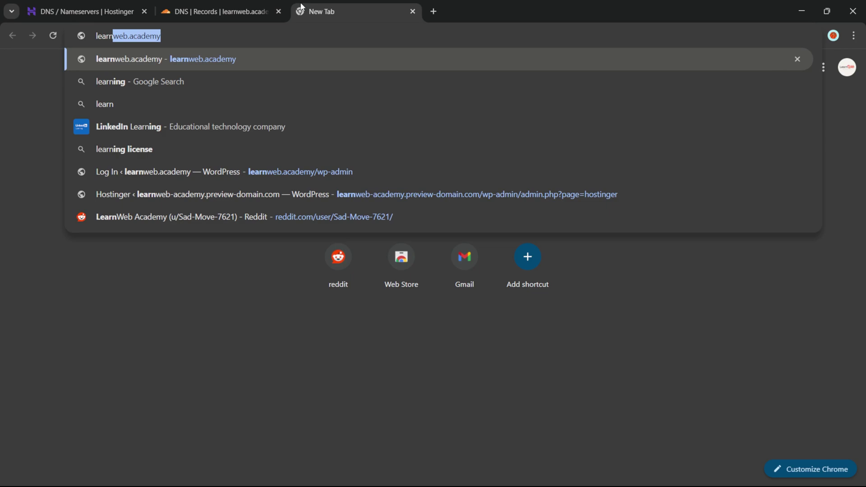
pyautogui.press('Return')
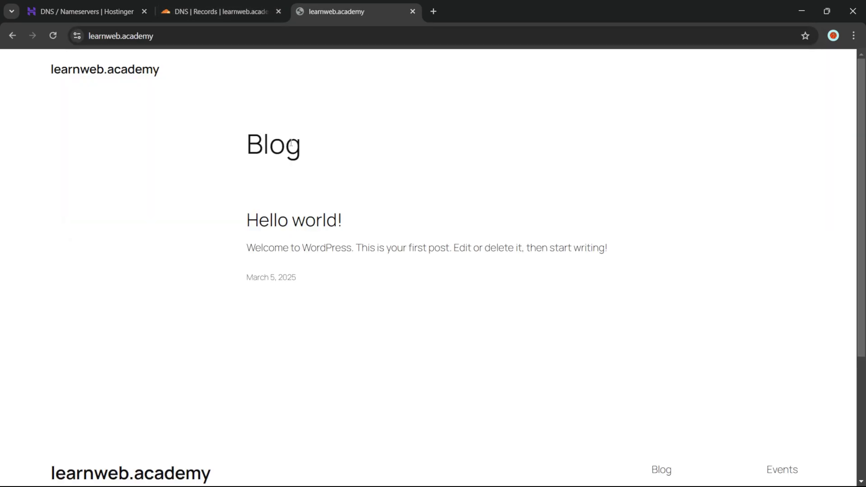
pyautogui.scroll(-3, 291, 143)
pyautogui.scroll(3, 277, 139)
pyautogui.click(78, 46)
pyautogui.click(78, 36)
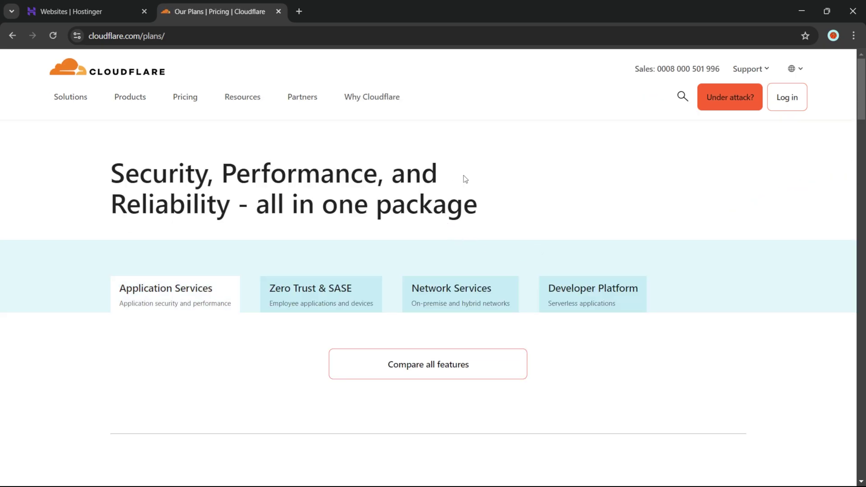
# Choose Add a Website under the Free plan on Cloudflare's pricing page
pyautogui.scroll(-5, 465, 179)
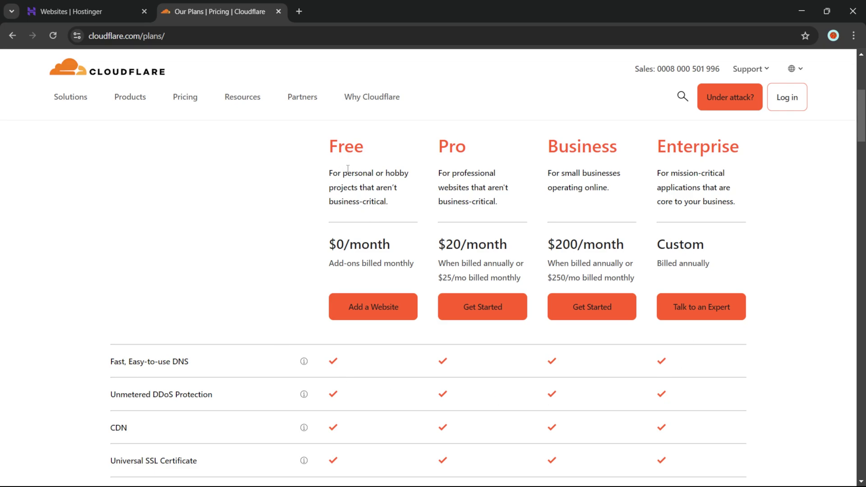
pyautogui.scroll(1, 348, 168)
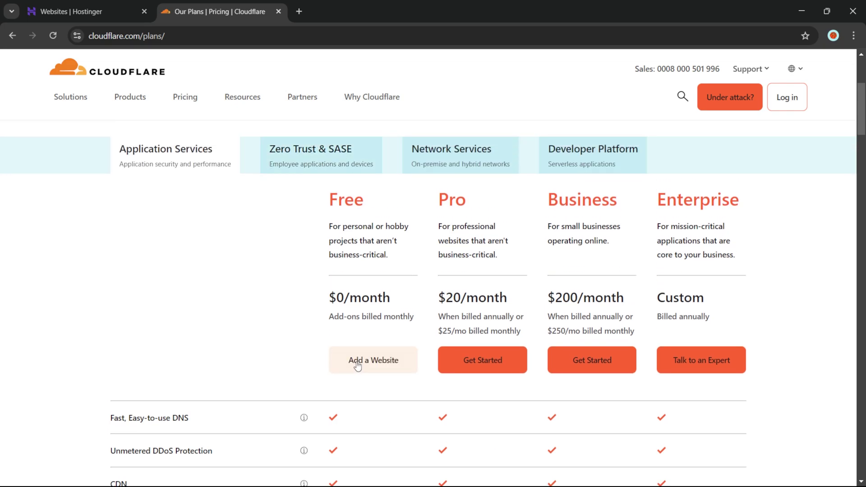
pyautogui.scroll(-5, 358, 366)
pyautogui.click(374, 356)
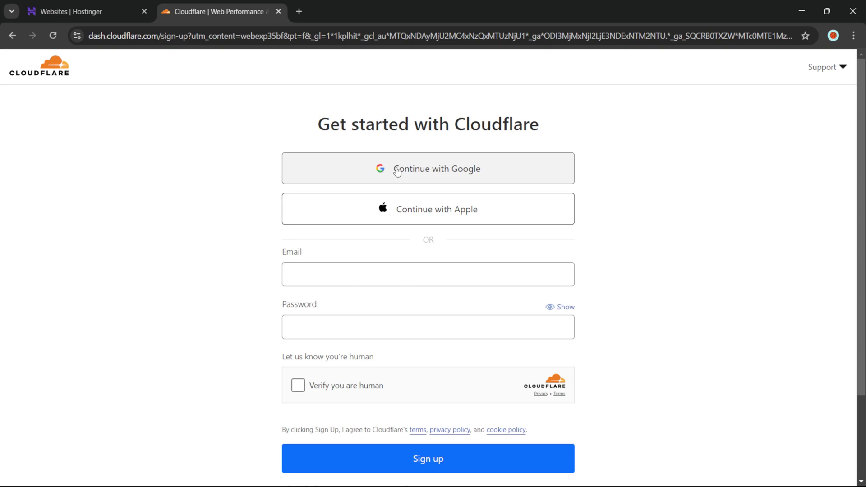
# Sign up for Cloudflare with a Google account and approve the consent screen
pyautogui.click(397, 170)
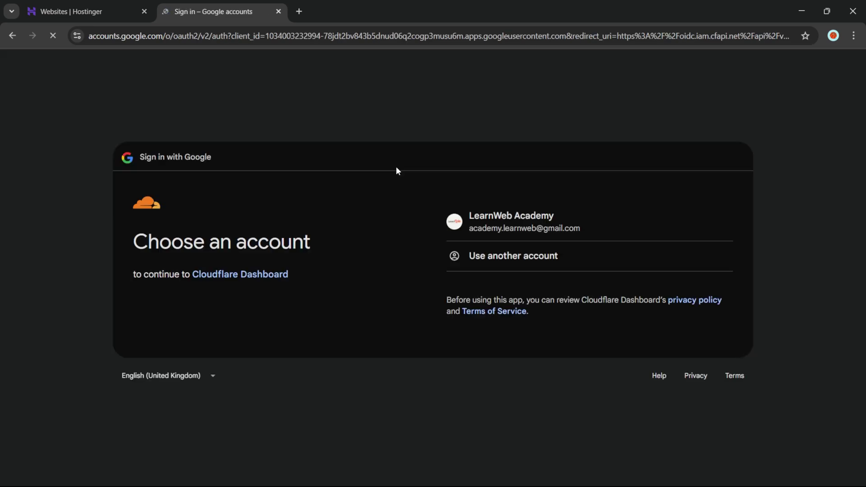
pyautogui.click(526, 228)
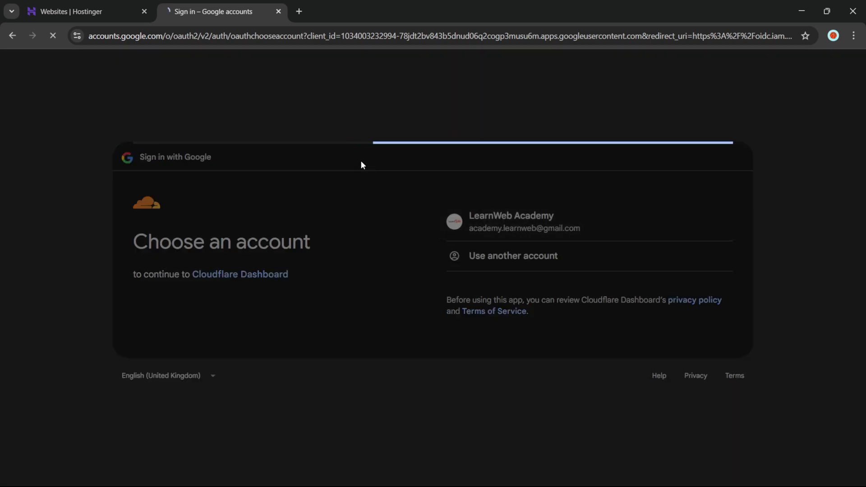
pyautogui.click(650, 333)
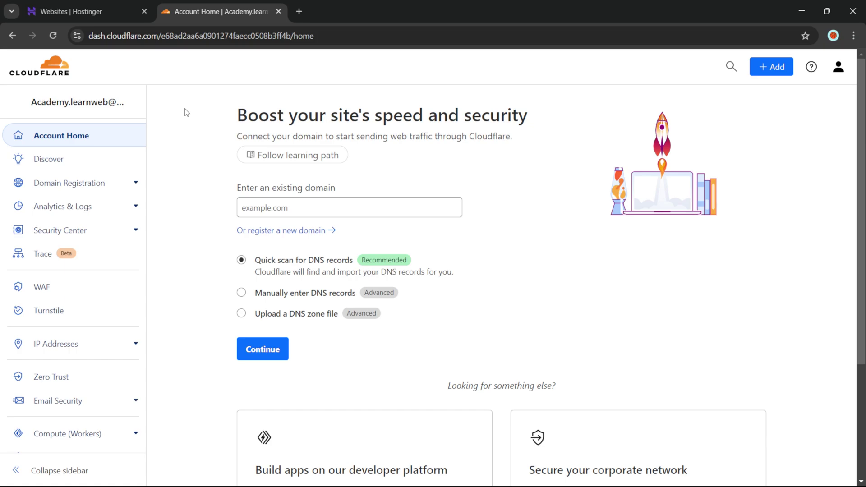
# Enter learnweb.academy as the existing domain and continue with Quick scan for DNS records
pyautogui.scroll(-1, 220, 135)
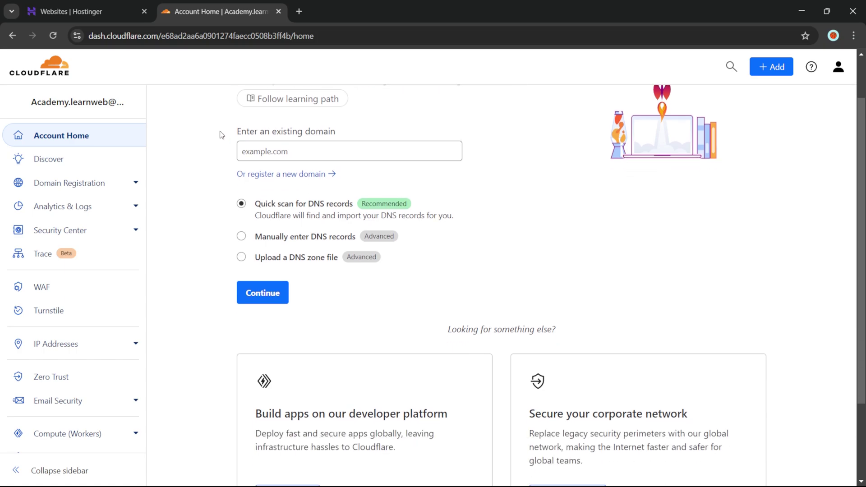
pyautogui.scroll(1, 222, 135)
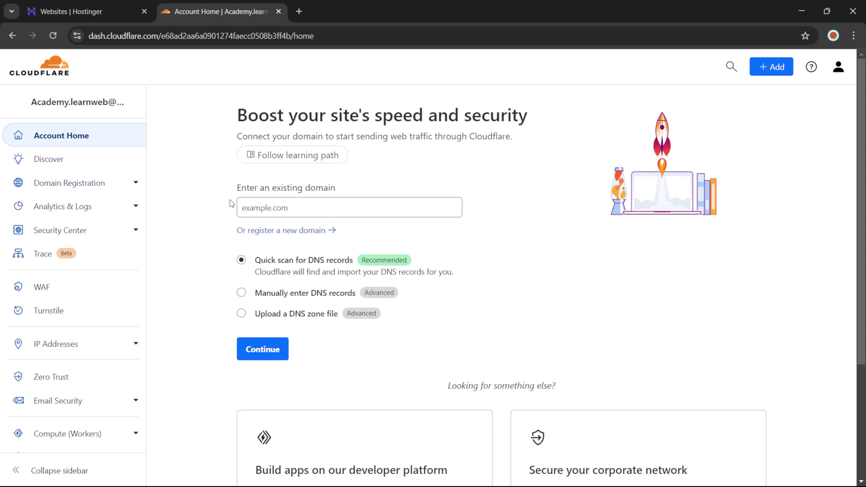
pyautogui.click(257, 206)
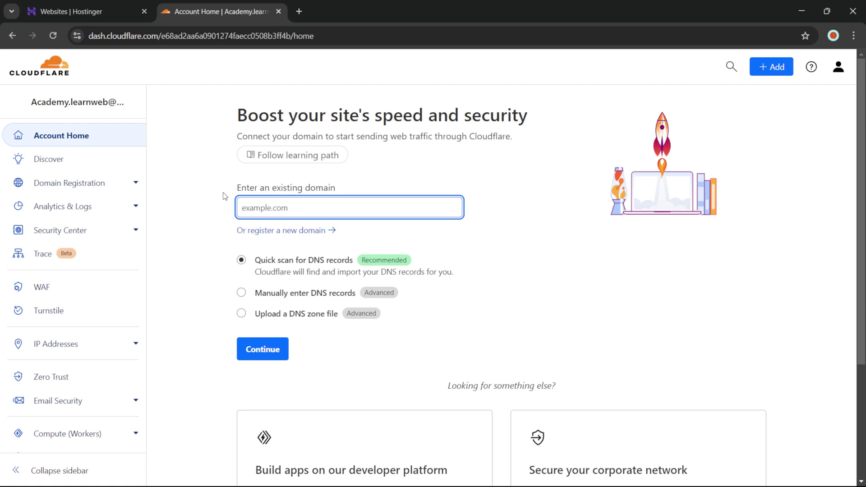
pyautogui.write('learnweb.academy')
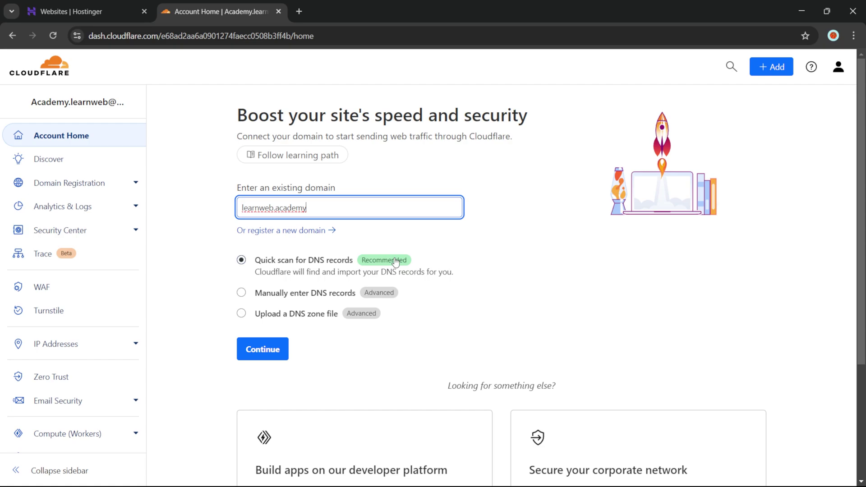
pyautogui.click(277, 351)
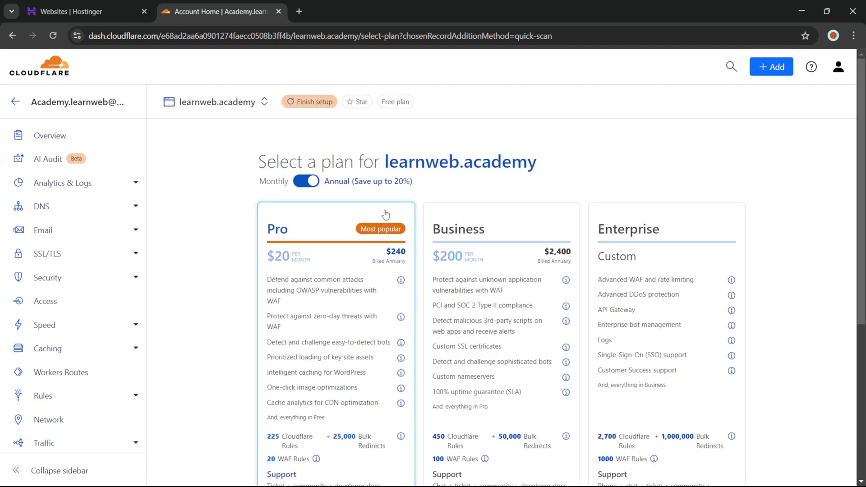
# Select the Free plan for learnweb.academy and accept the scanned DNS records for activation
pyautogui.scroll(-5, 332, 318)
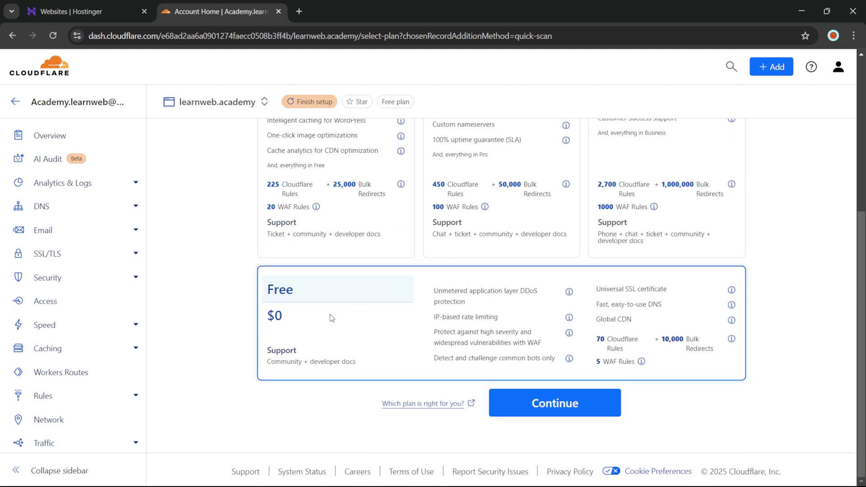
pyautogui.click(582, 404)
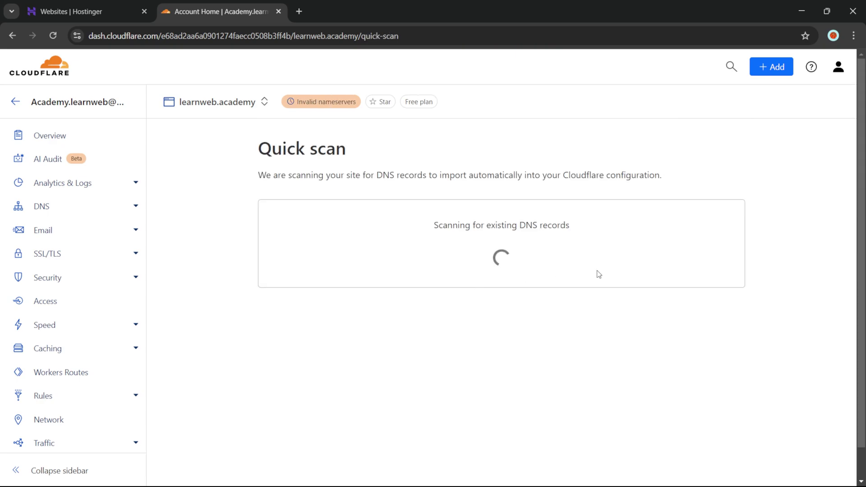
pyautogui.scroll(-4, 377, 282)
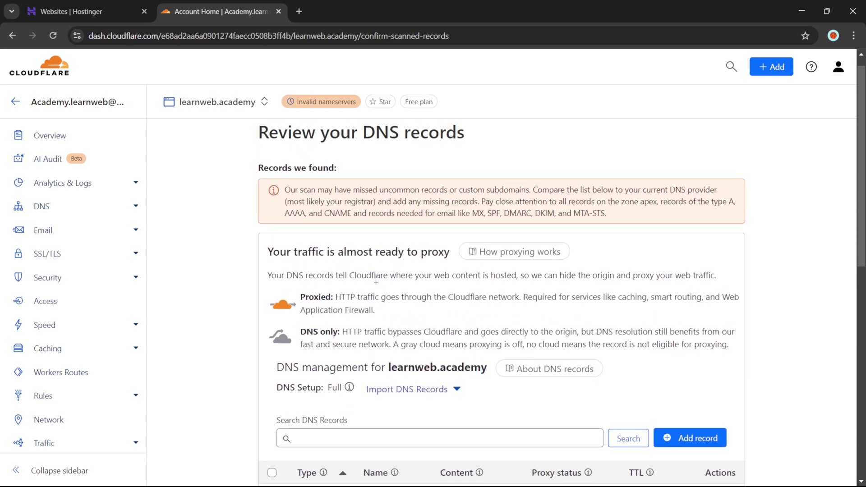
pyautogui.scroll(-6, 376, 283)
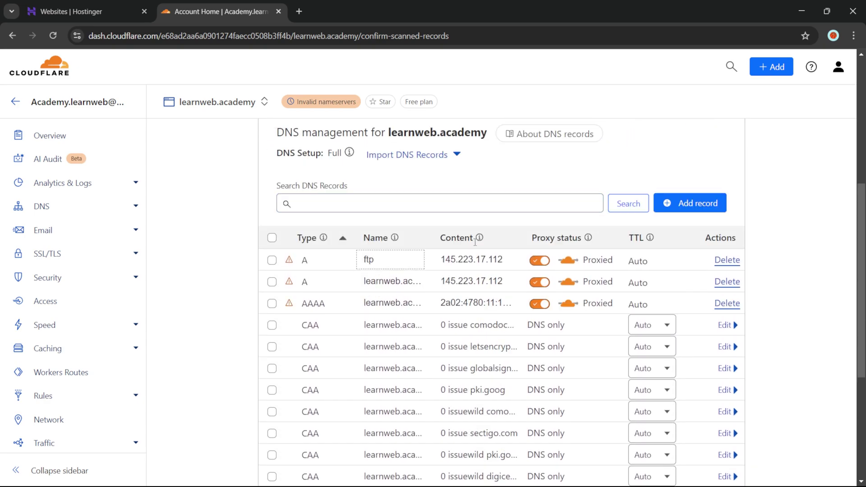
pyautogui.scroll(-1, 395, 247)
pyautogui.scroll(6, 358, 300)
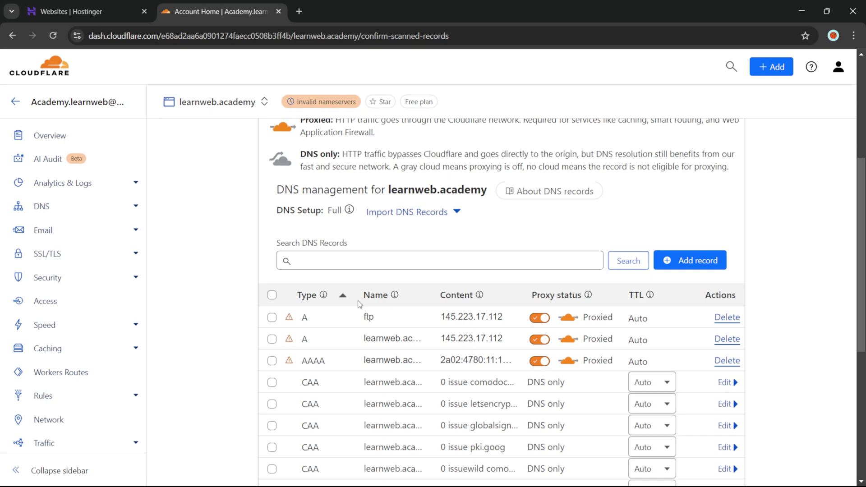
pyautogui.scroll(-6, 270, 278)
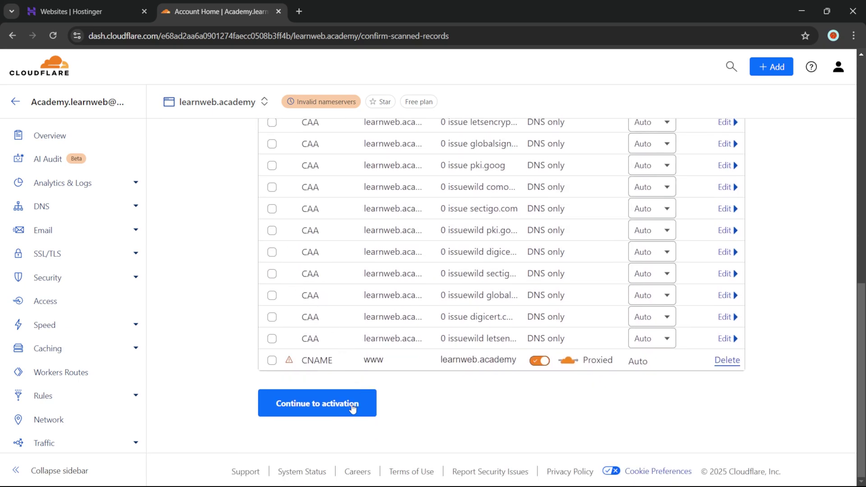
pyautogui.click(318, 408)
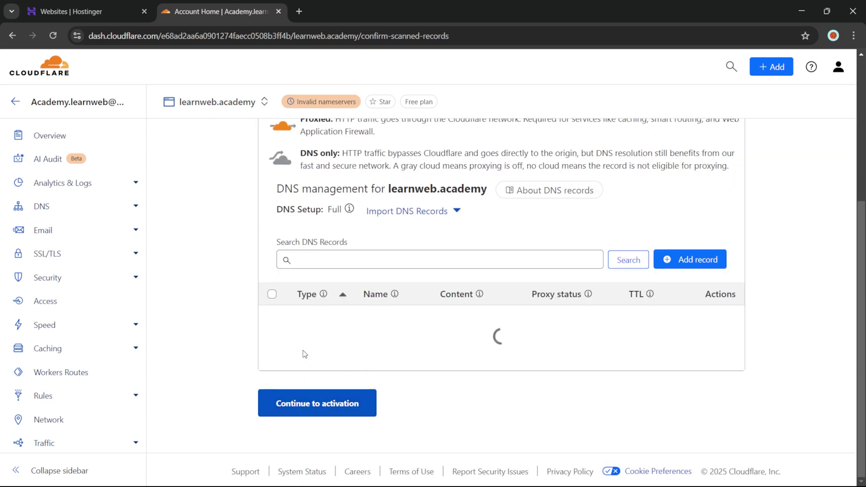
# Review the nameserver replacement instructions and copy the first nameserver, noor.ns.cloudflare.com
pyautogui.scroll(-4, 239, 222)
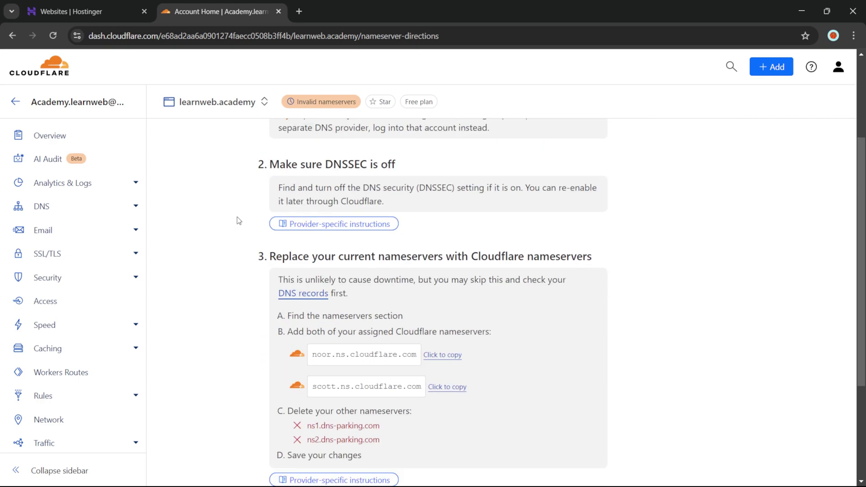
pyautogui.scroll(-1, 239, 220)
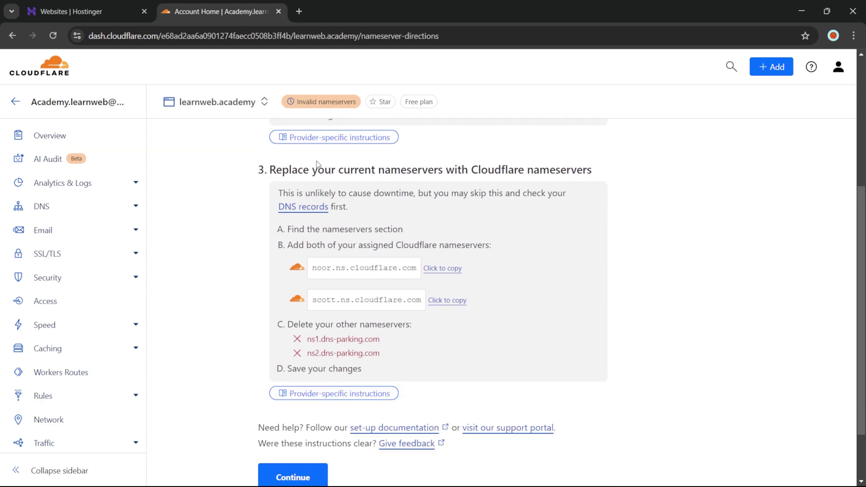
pyautogui.moveTo(269, 170); pyautogui.dragTo(625, 176)
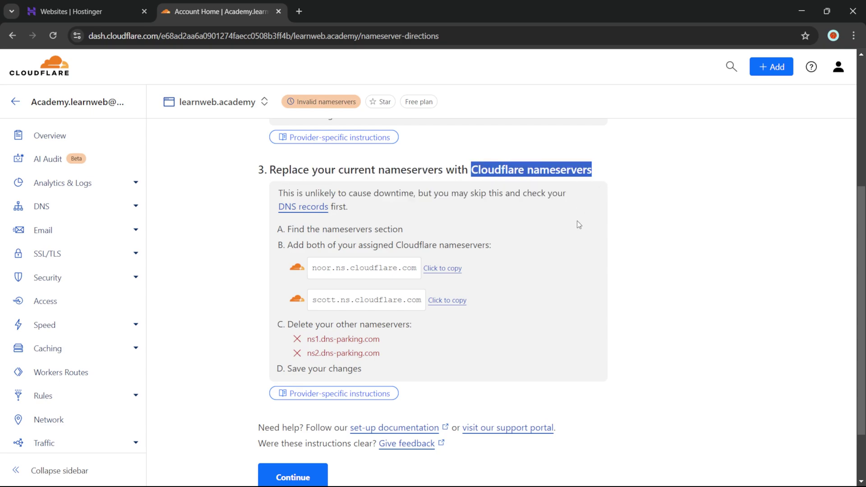
pyautogui.scroll(-1, 535, 275)
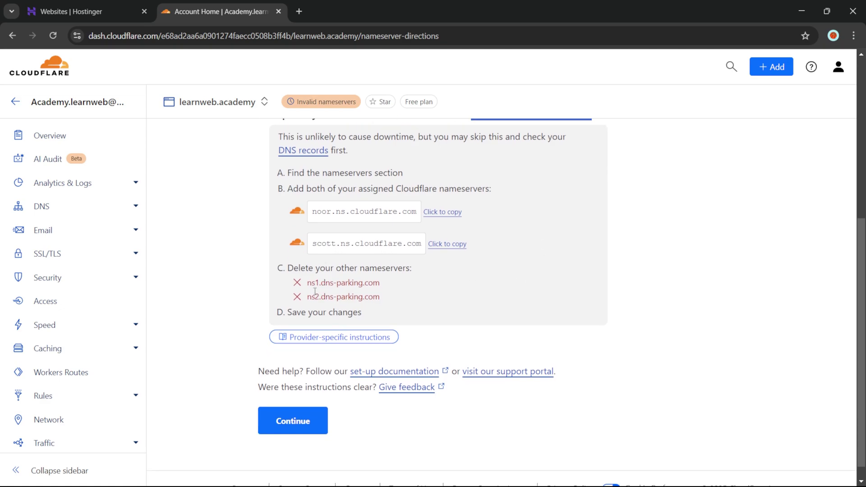
pyautogui.moveTo(307, 282); pyautogui.dragTo(391, 298)
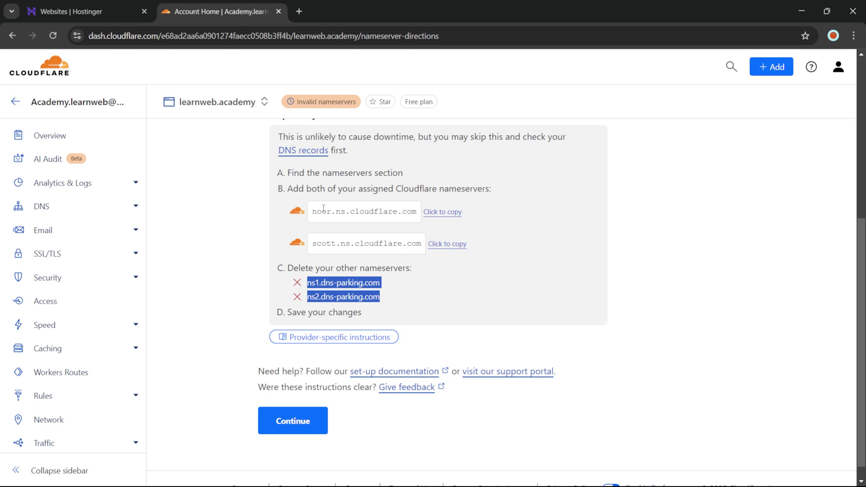
pyautogui.moveTo(315, 208); pyautogui.dragTo(424, 246)
pyautogui.click(414, 278)
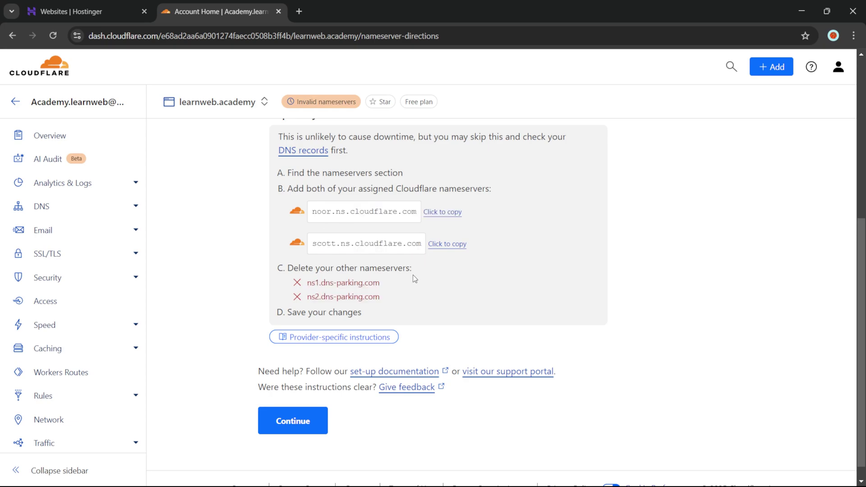
pyautogui.click(455, 212)
pyautogui.click(66, 5)
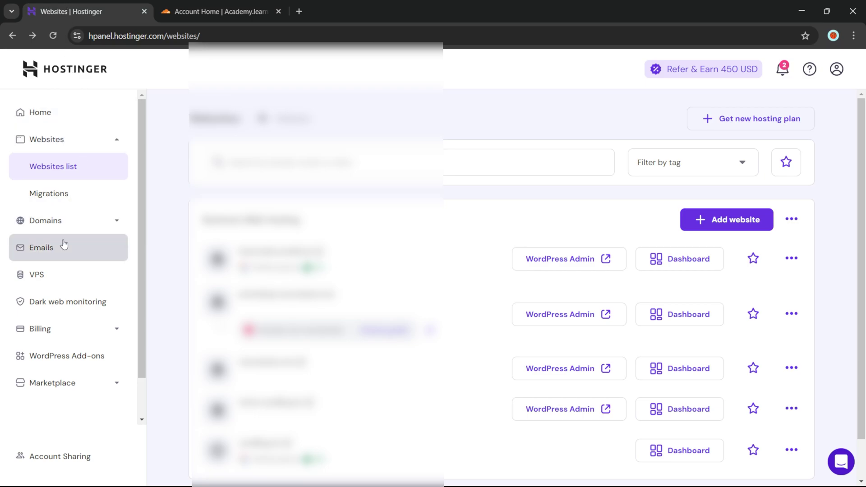
# Open learnweb.academy's DNS / Nameservers page via Hostinger's Domain portfolio
pyautogui.click(90, 221)
pyautogui.click(88, 200)
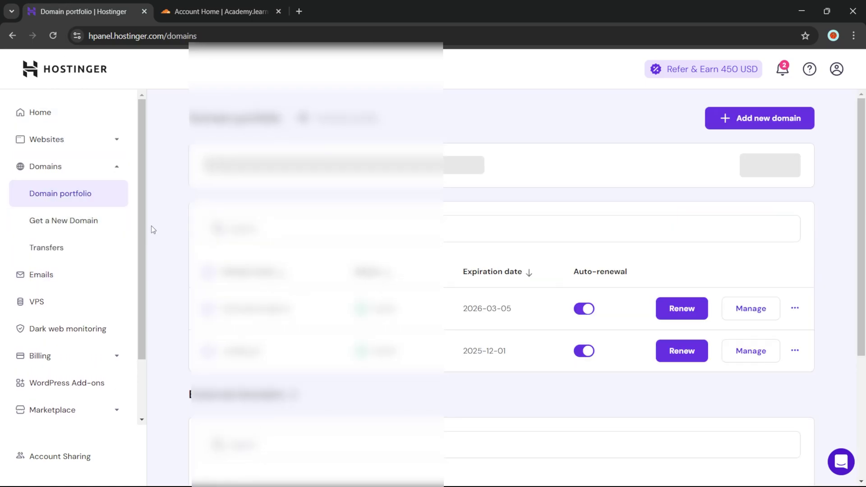
pyautogui.scroll(-3, 179, 216)
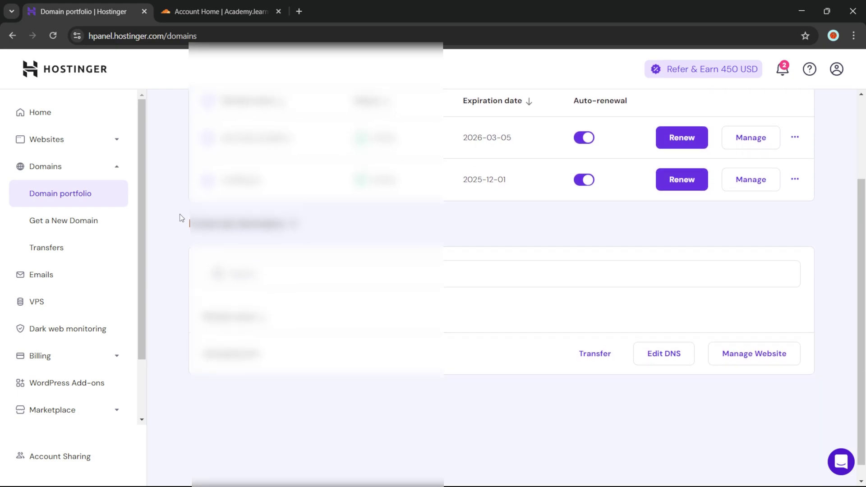
pyautogui.click(751, 137)
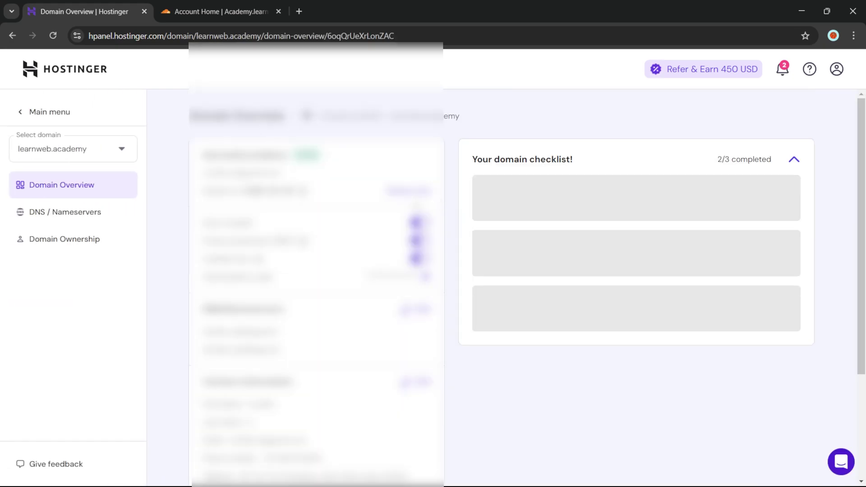
pyautogui.scroll(-3, 327, 238)
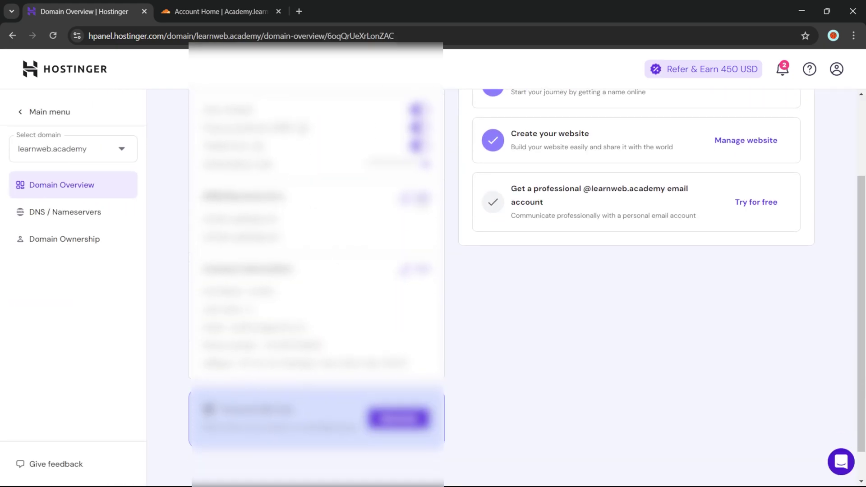
pyautogui.click(331, 303)
pyautogui.scroll(-5, 332, 303)
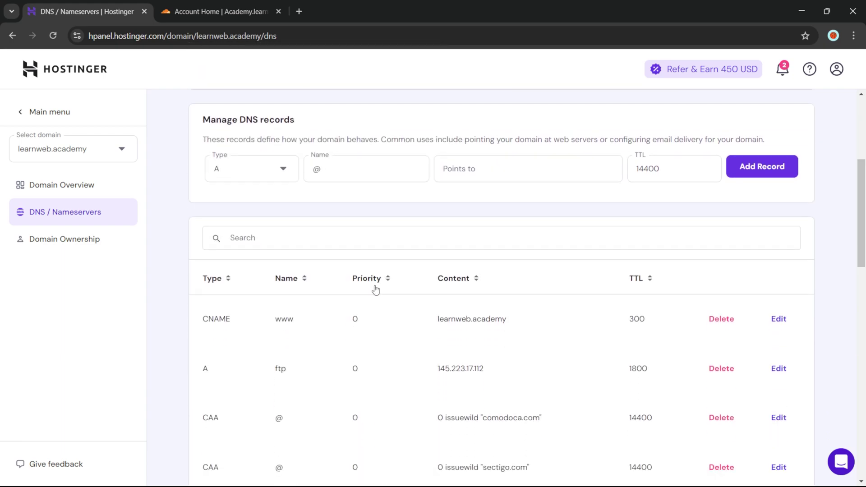
pyautogui.scroll(5, 377, 286)
# Switch to custom nameservers and paste noor.ns.cloudflare.com into the first field
pyautogui.click(284, 295)
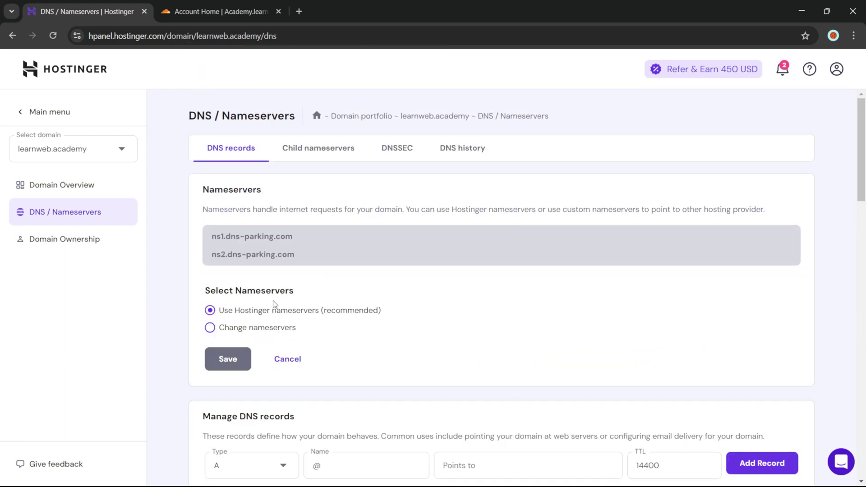
pyautogui.click(254, 329)
pyautogui.click(250, 345)
pyautogui.hotkey('ctrl', 'a')
pyautogui.write('noor.ns.cloudflare.com')
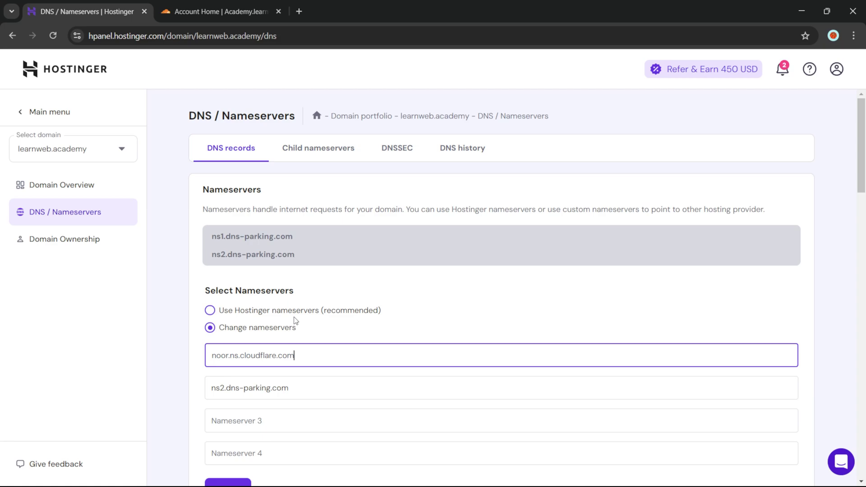
# Copy scott.ns.cloudflare.com from Cloudflare and paste it into the second nameserver field
pyautogui.click(222, 10)
pyautogui.click(447, 244)
pyautogui.click(139, 9)
pyautogui.click(300, 389)
pyautogui.hotkey('ctrl', 'a')
pyautogui.hotkey('ctrl', 'v')
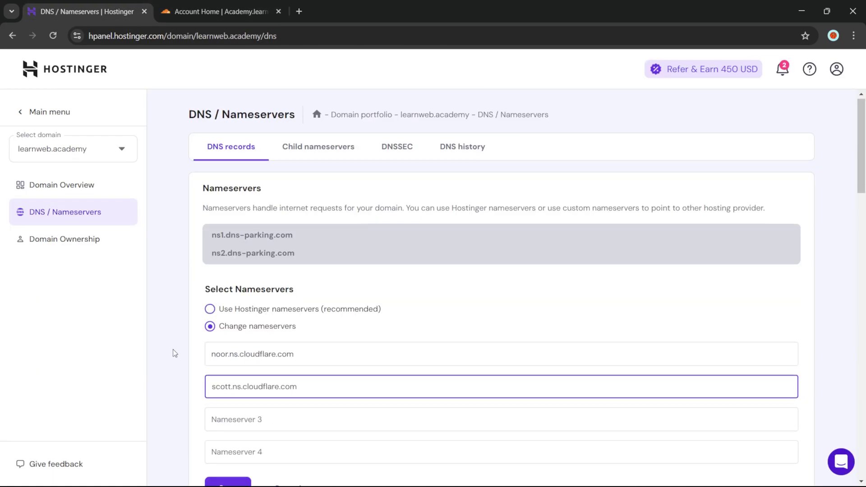
# Review the form and save the two Cloudflare nameservers
pyautogui.scroll(-1, 175, 353)
pyautogui.scroll(1, 175, 353)
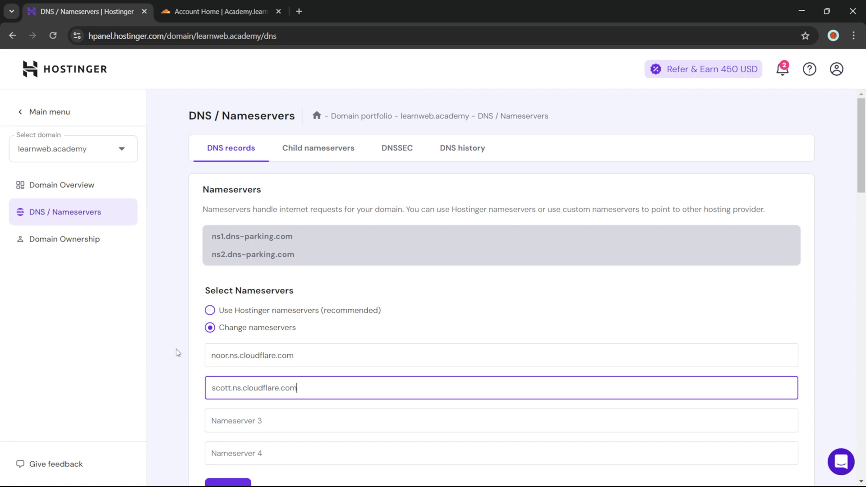
pyautogui.scroll(-3, 176, 348)
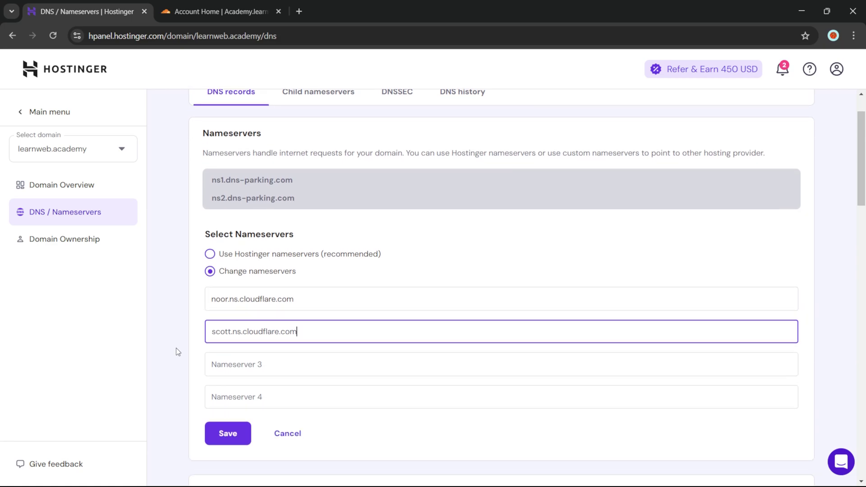
pyautogui.scroll(2, 223, 397)
pyautogui.click(231, 434)
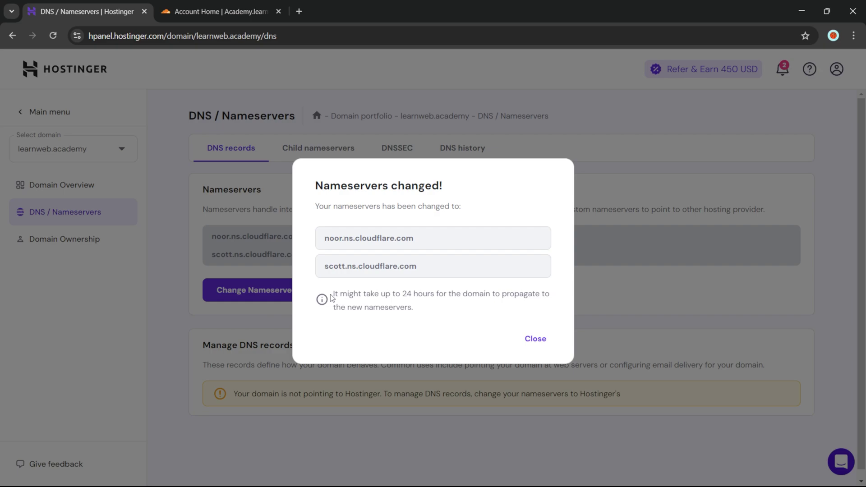
# Note the 24-hour propagation warning, close the 'Nameservers changed!' dialog, and return to Cloudflare
pyautogui.moveTo(333, 298); pyautogui.dragTo(451, 313)
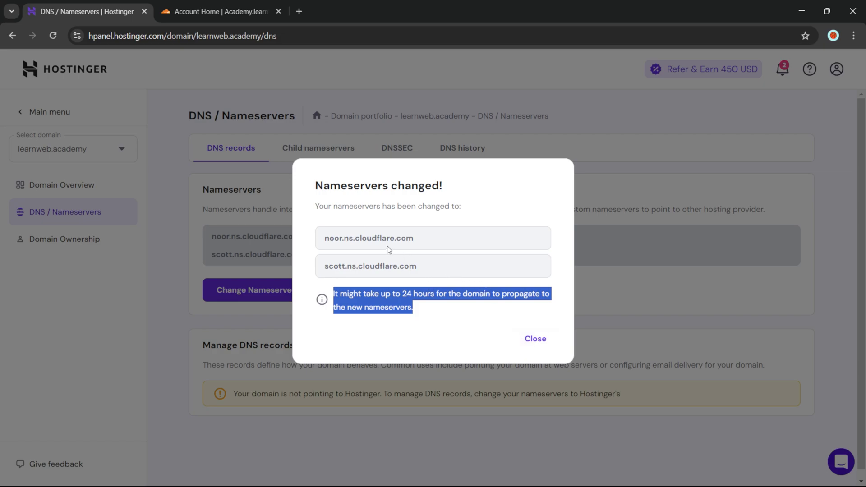
pyautogui.click(546, 345)
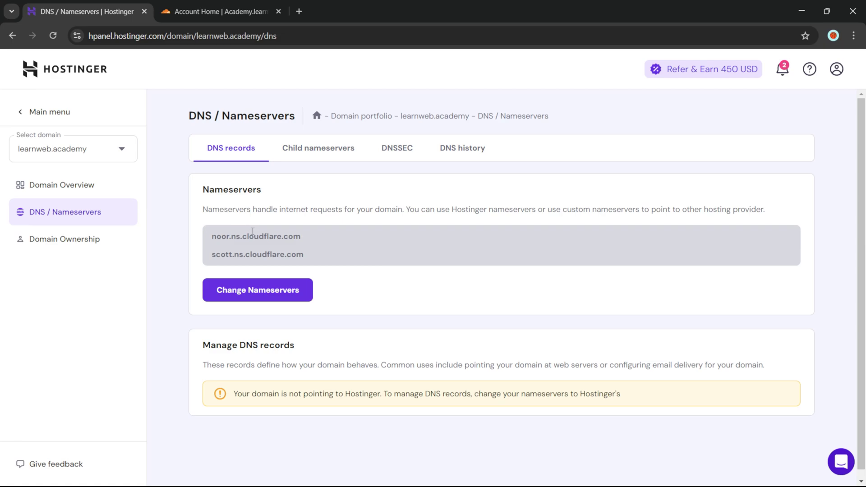
pyautogui.hotkey('ctrl', 'Tab')
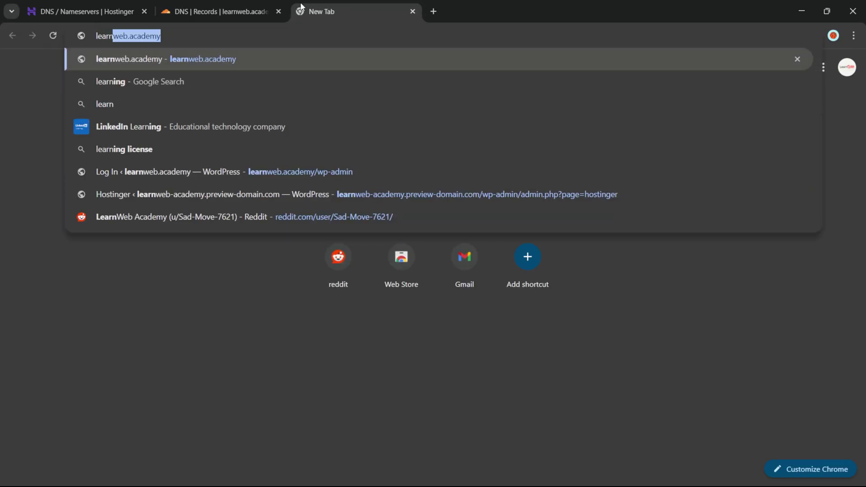
# Load learnweb.academy, scroll its Blog page with the Hello world! post, and check the address
pyautogui.press('Return')
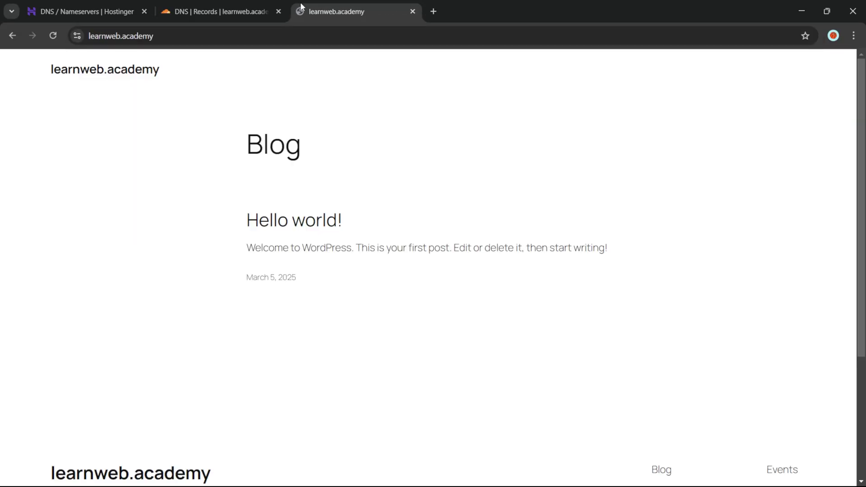
pyautogui.scroll(-4, 294, 143)
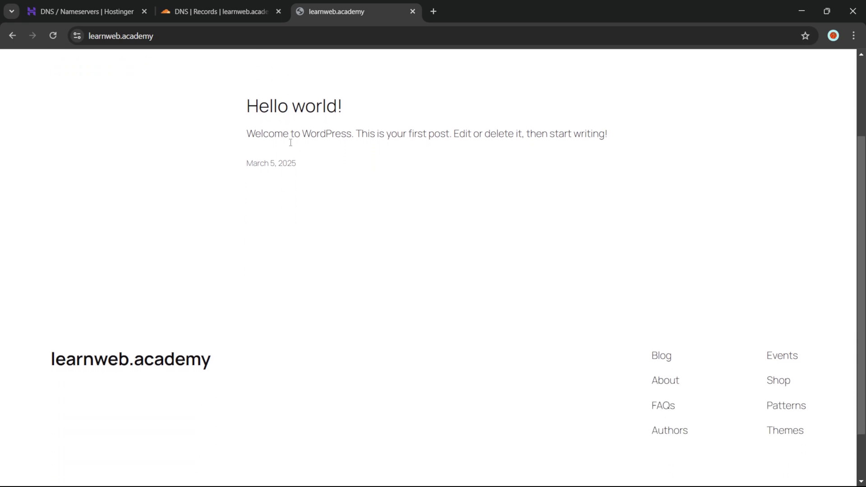
pyautogui.scroll(4, 279, 139)
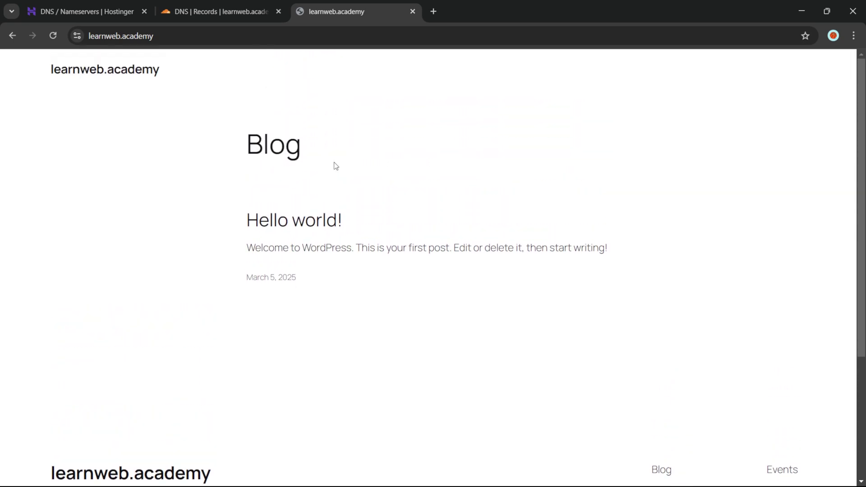
pyautogui.click(77, 36)
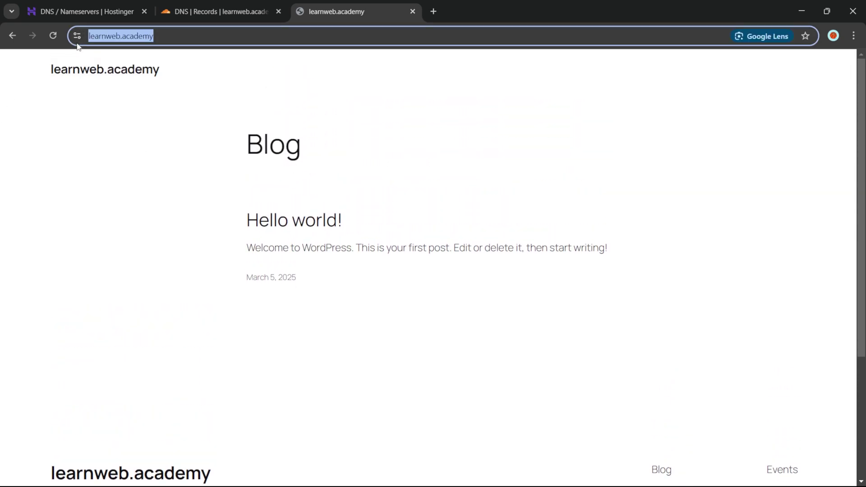